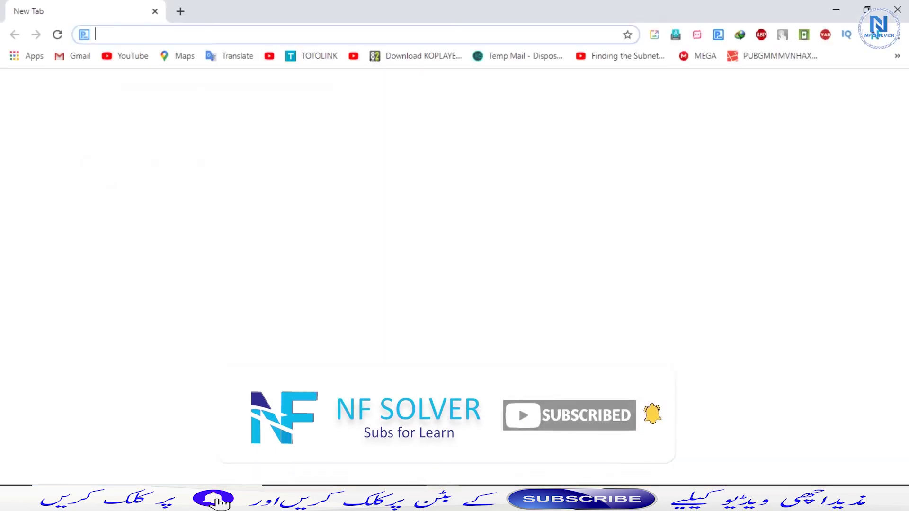
- Open youtube.com and search for nfsolver
text(youtube.com)
key(Return)
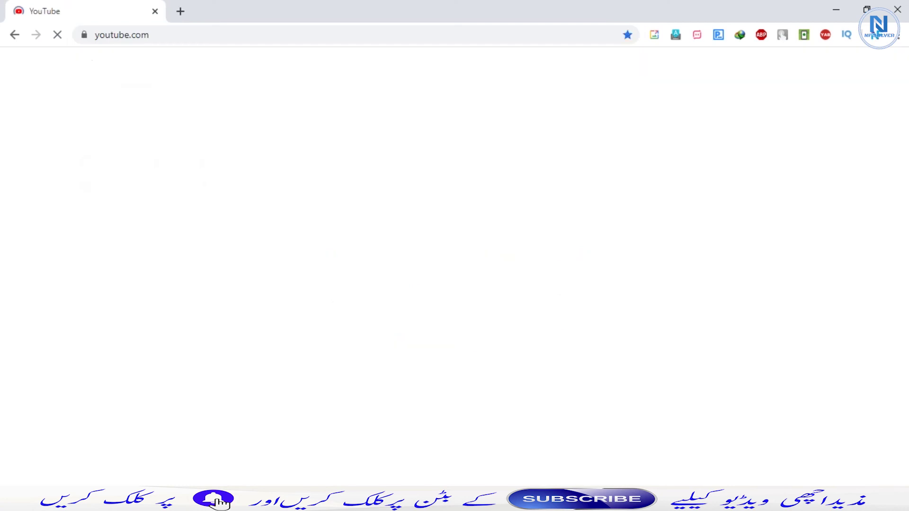
click(231, 66)
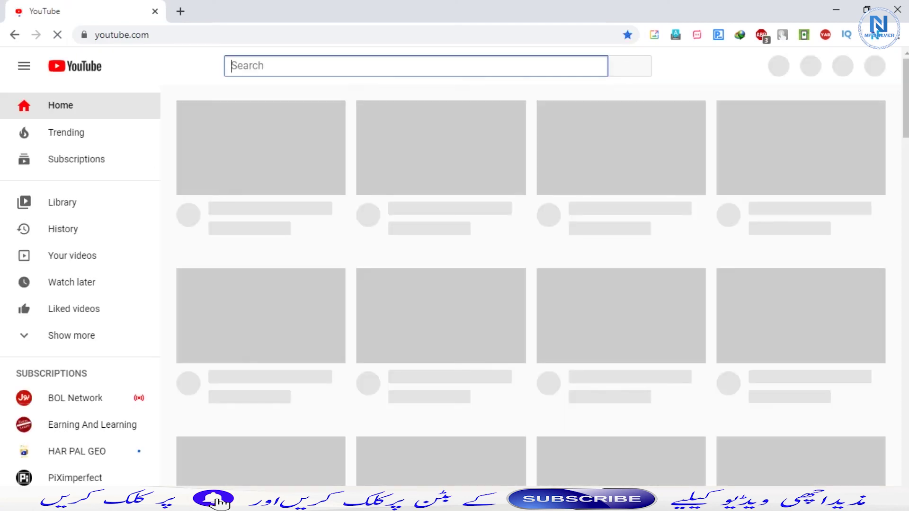
text(nfsolver)
key(Return)
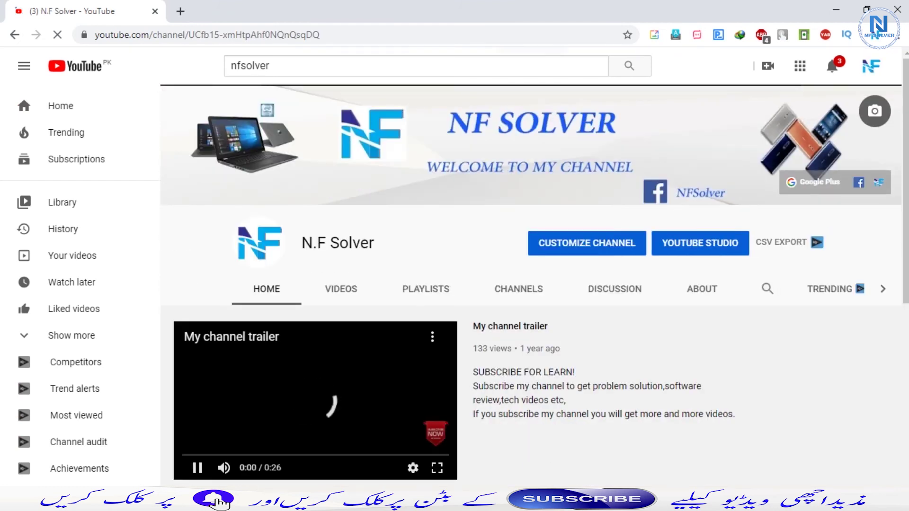
- Look through the N.F Solver channel's home page and its list of uploaded videos
scroll(534, 284, down, 5)
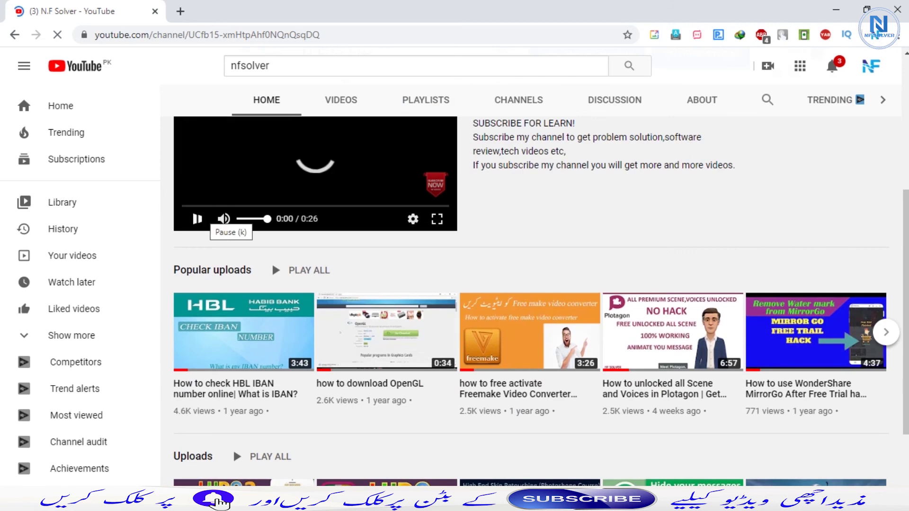
scroll(534, 284, down, 3)
mouse_move(234, 274)
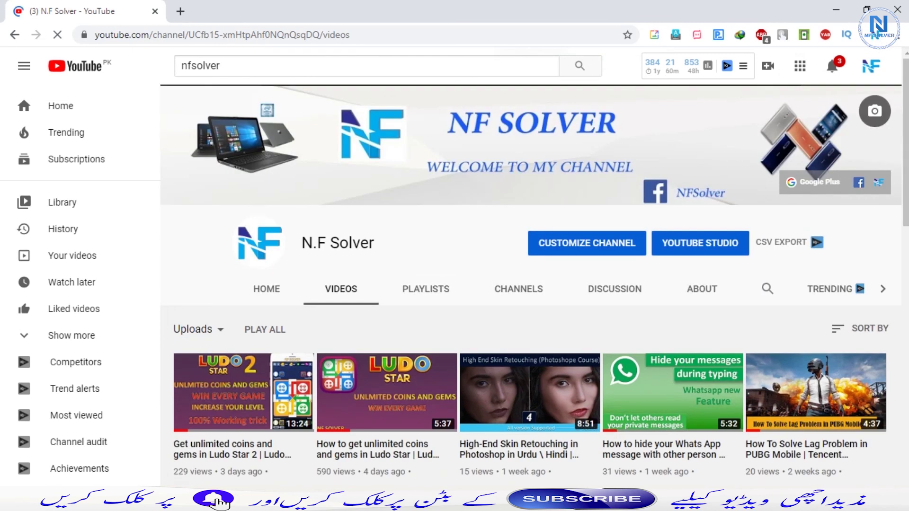
scroll(389, 293, down, 5)
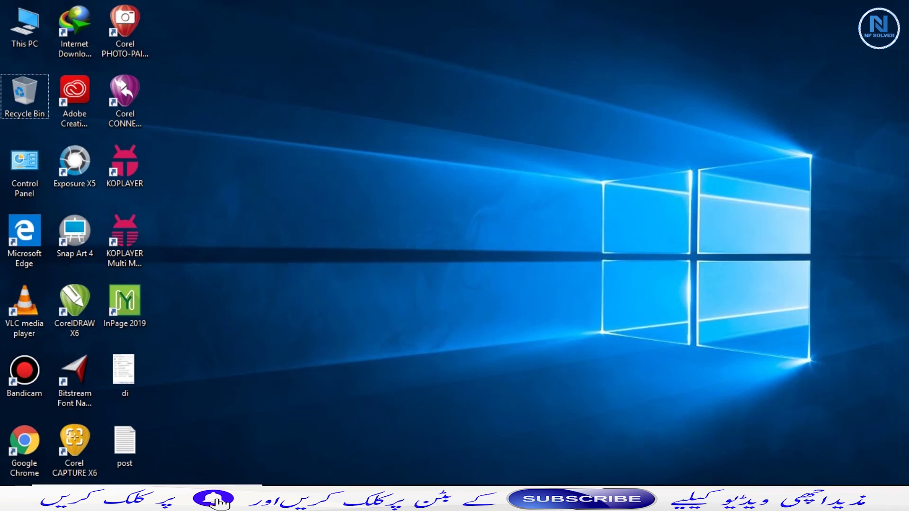
- Find and open Task Scheduler, and enlarge its window to fill most of the desktop
key(super+s)
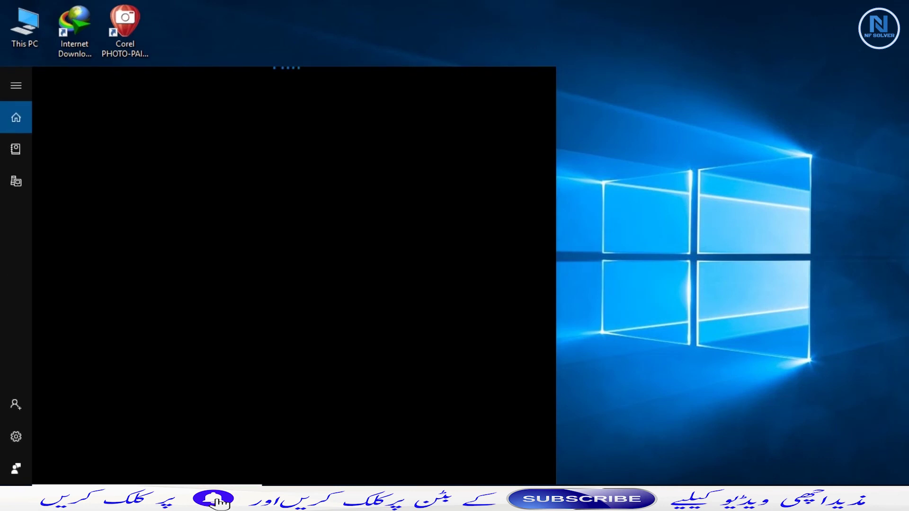
text(task)
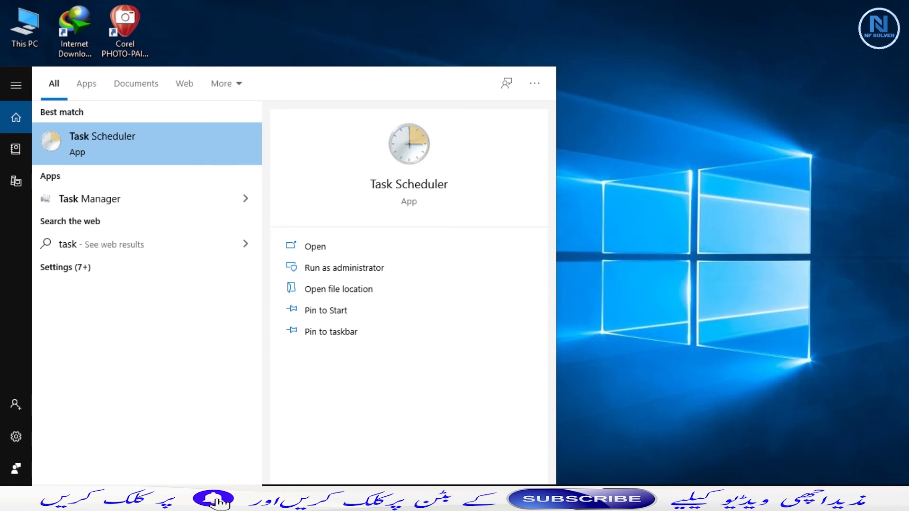
key(Return)
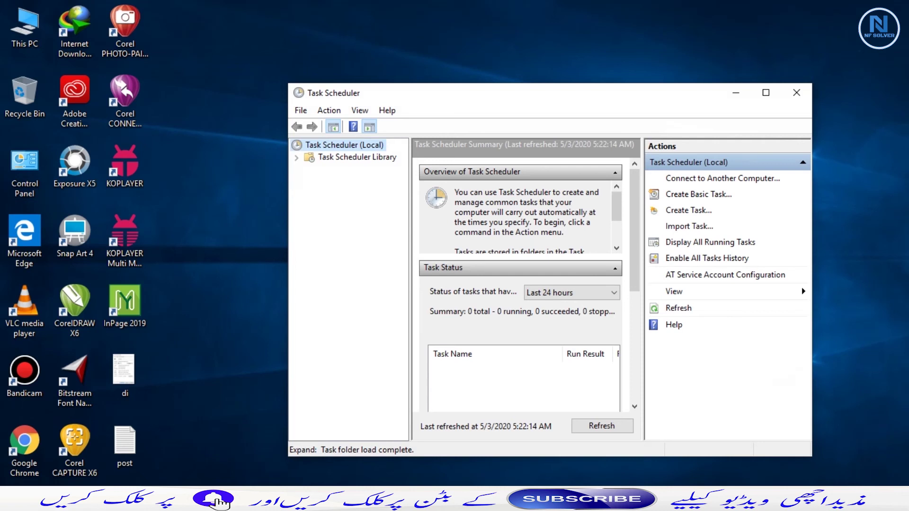
drag(288, 84, 83, 20)
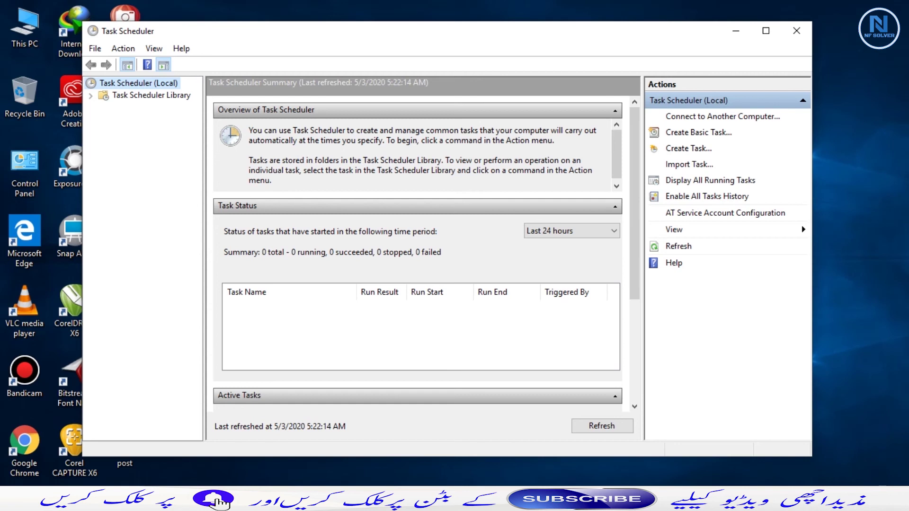
drag(811, 456, 868, 479)
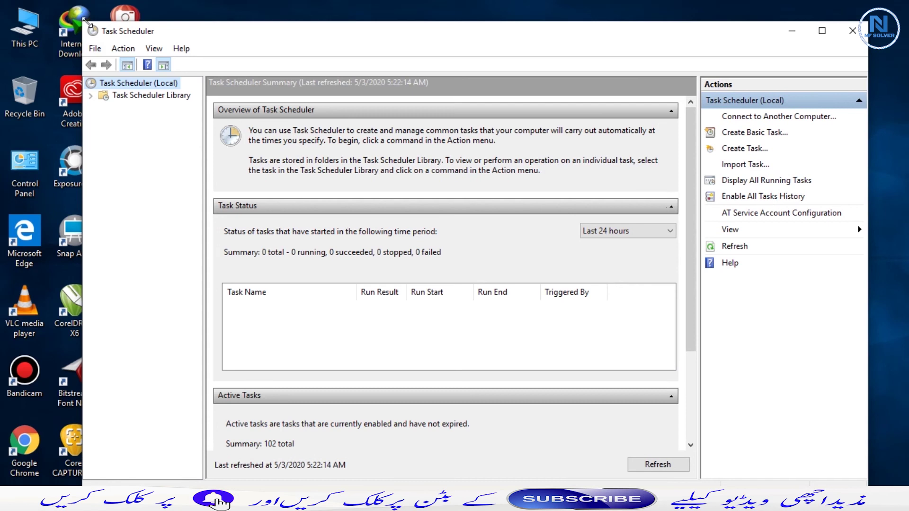
drag(83, 22, 36, 3)
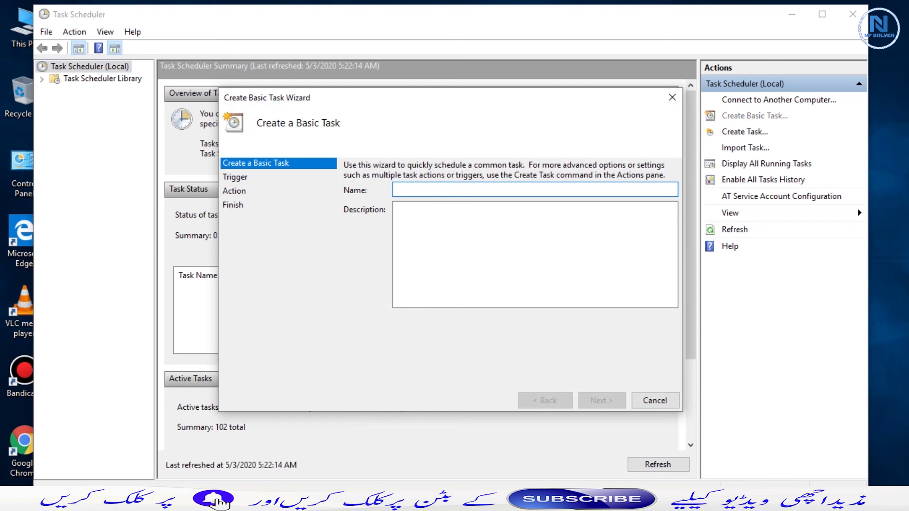
- Start a new basic task and name it "Auto shutdown"
drag(440, 99, 391, 66)
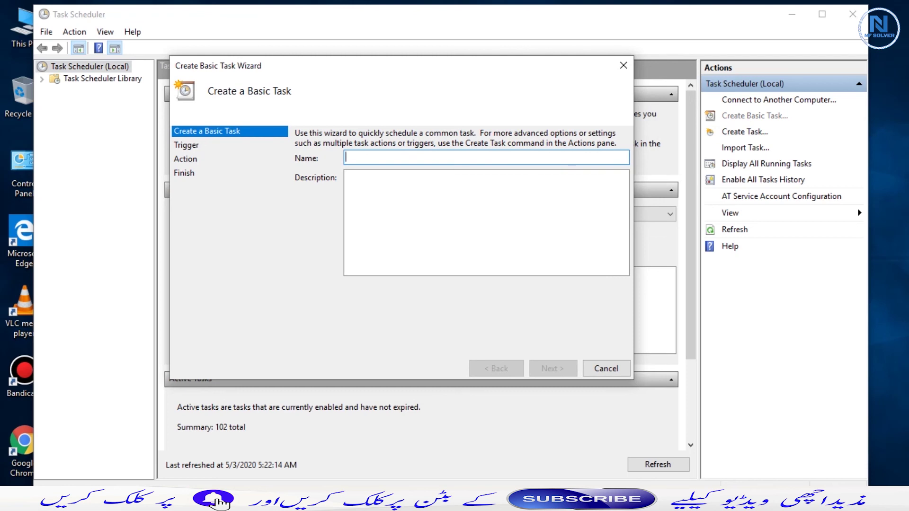
text(A)
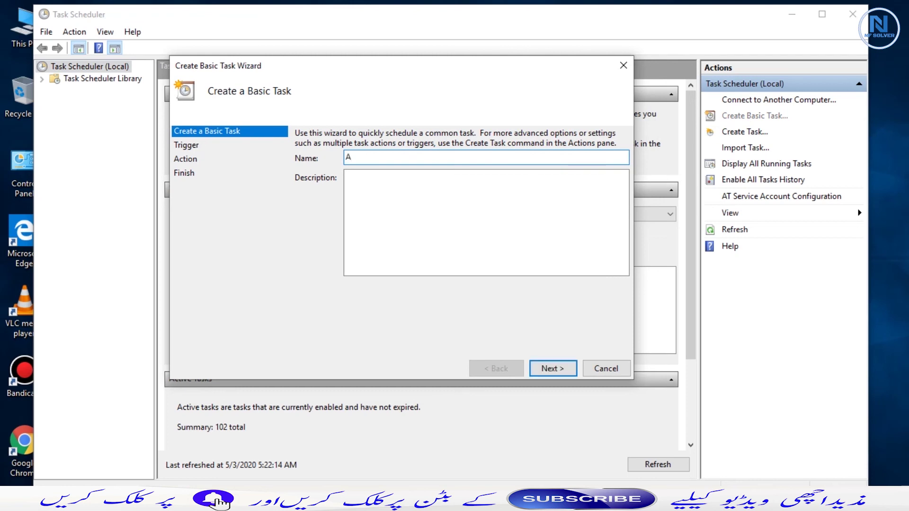
text(uto shutdown)
click(365, 157)
key(BackSpace)
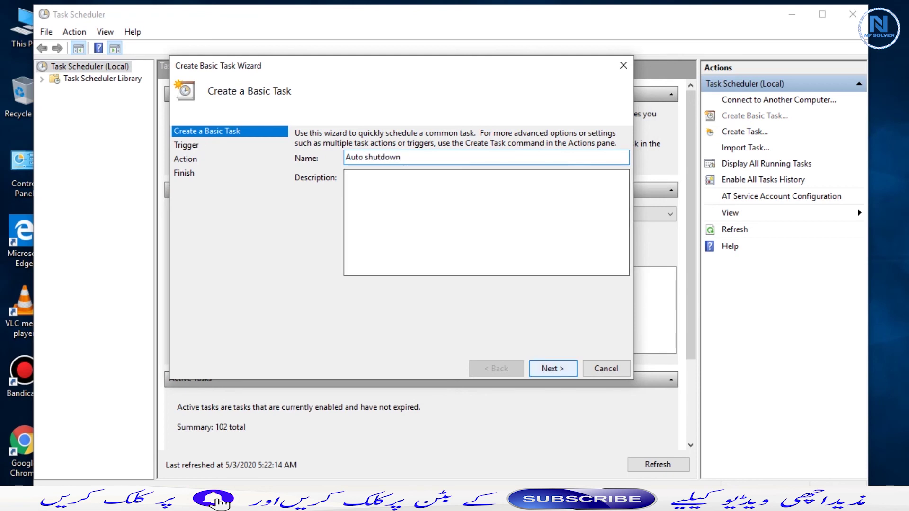
- Enter "Auto shutdown enable" as the task's description and continue to the trigger settings
click(348, 176)
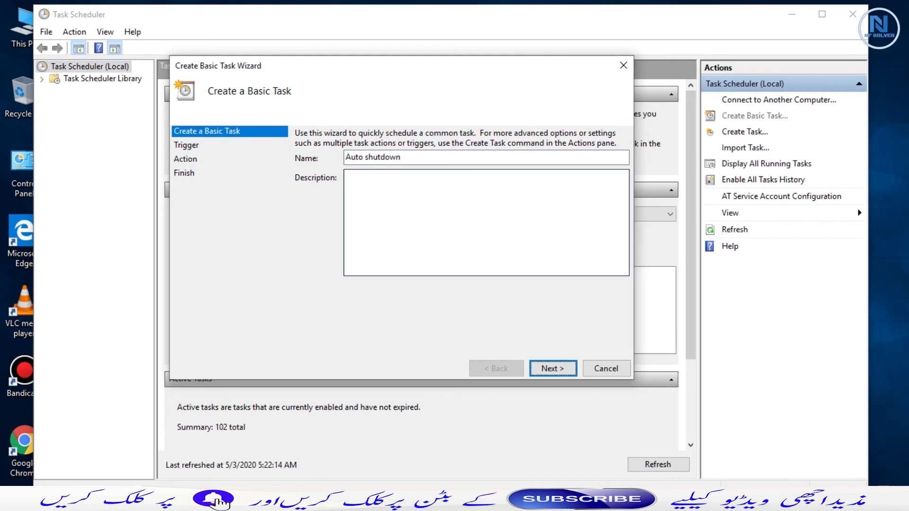
text(A)
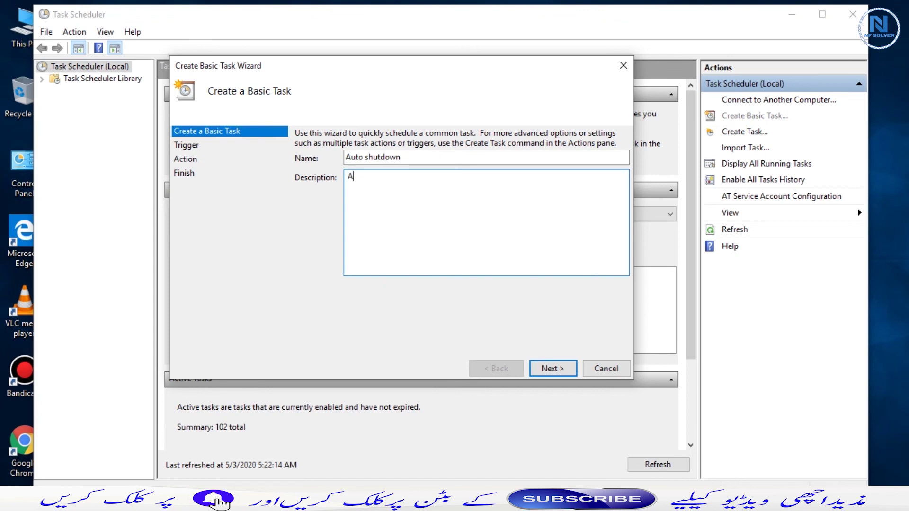
text(uto shutdown enable)
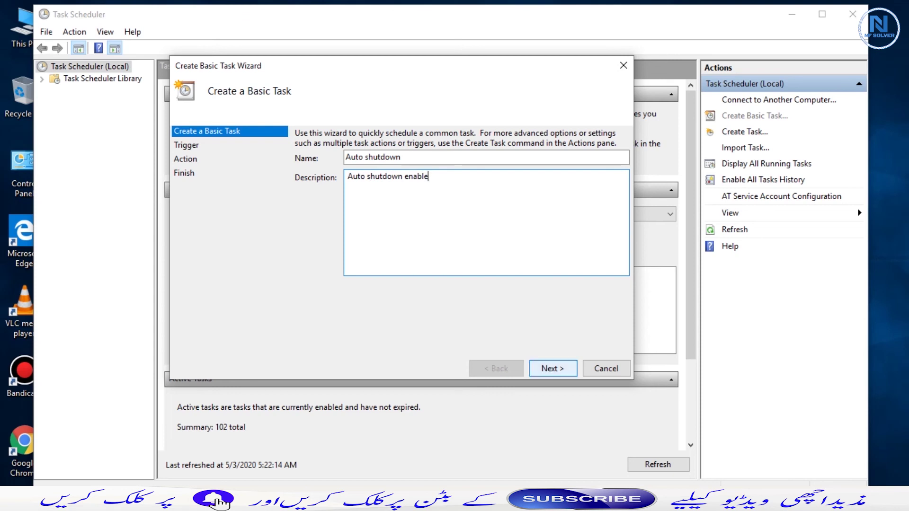
key(Return)
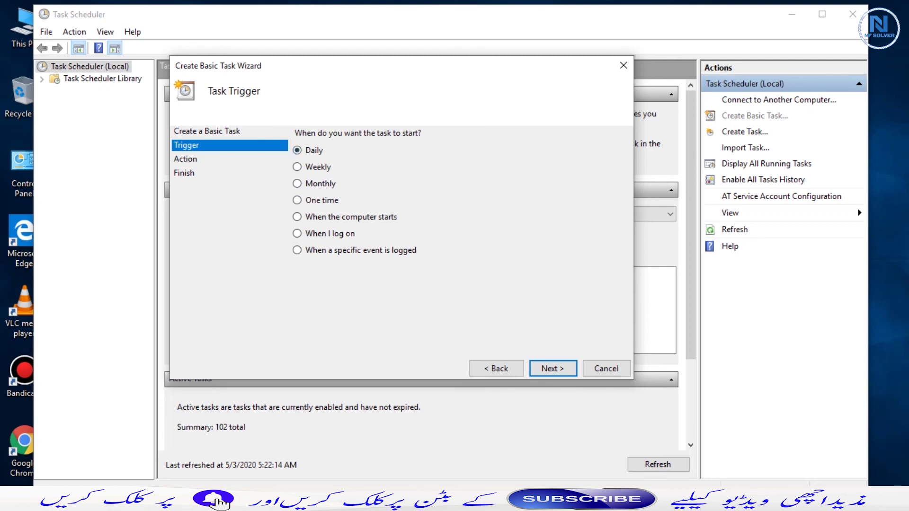
- Set the task's trigger to One time and continue to its start settings
click(297, 167)
click(297, 199)
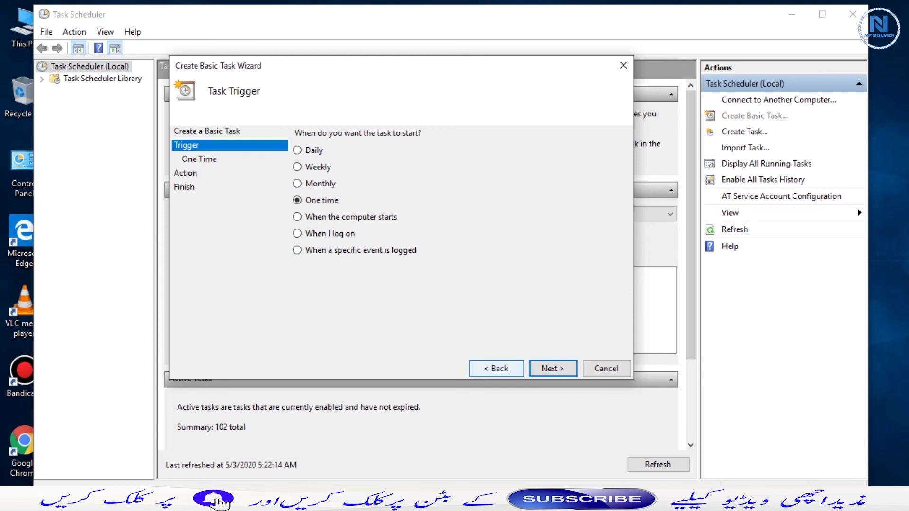
click(553, 369)
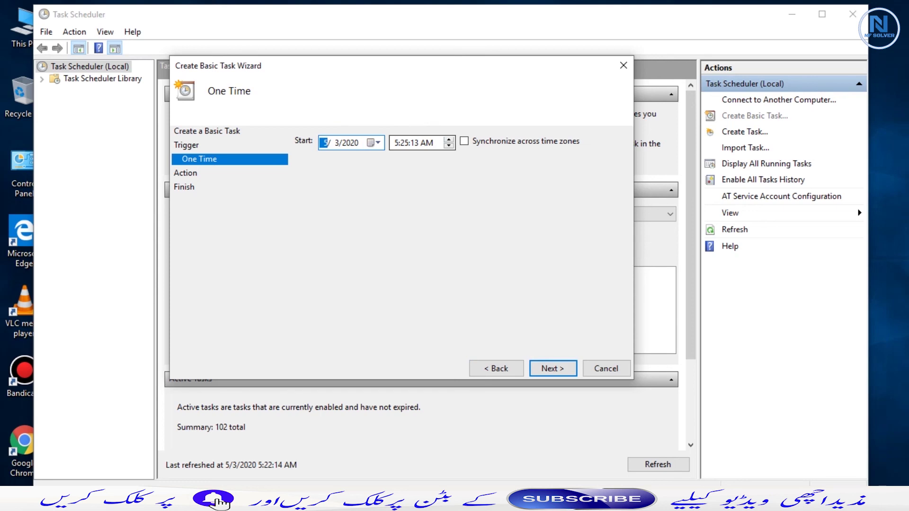
- Set the one-time trigger's start time to 6:30 AM and continue to the action settings
click(394, 142)
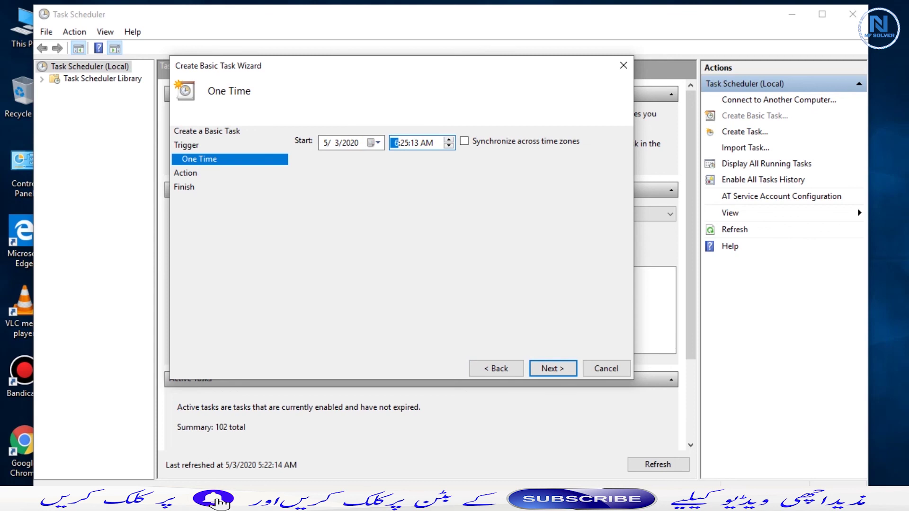
click(404, 142)
text(30)
key(Return)
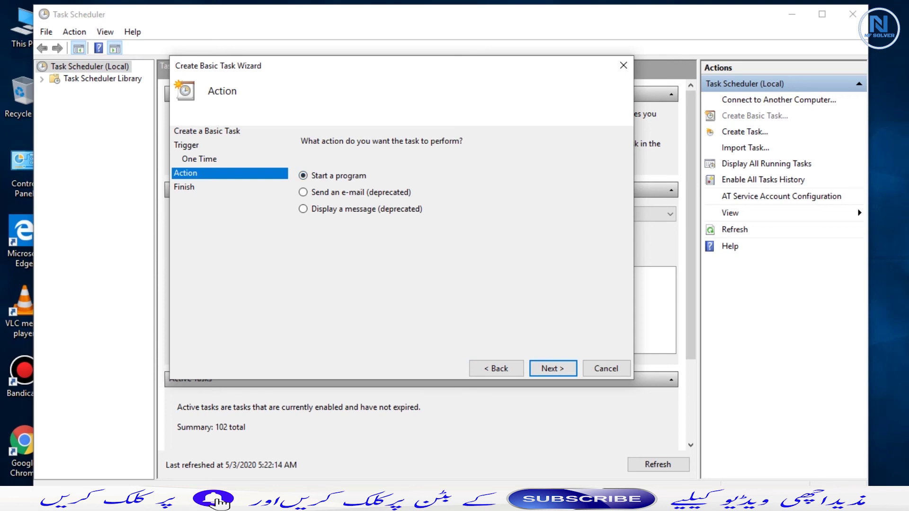
- Accept Start a program as the action and browse for the program in the C:\Windows\System32 folder
key(Return)
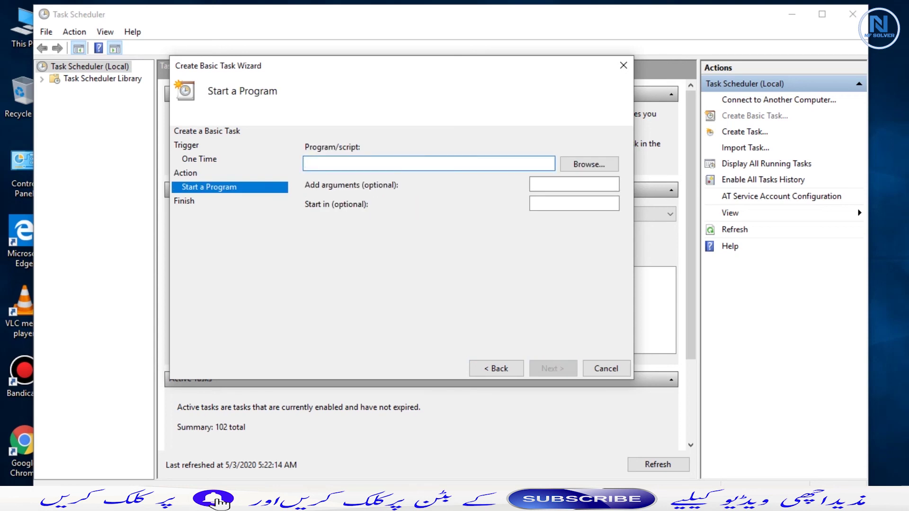
click(589, 164)
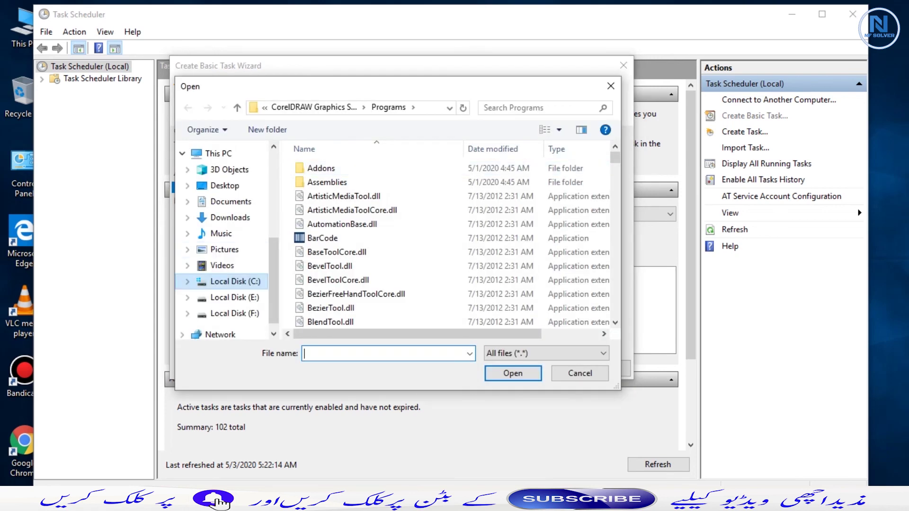
click(235, 282)
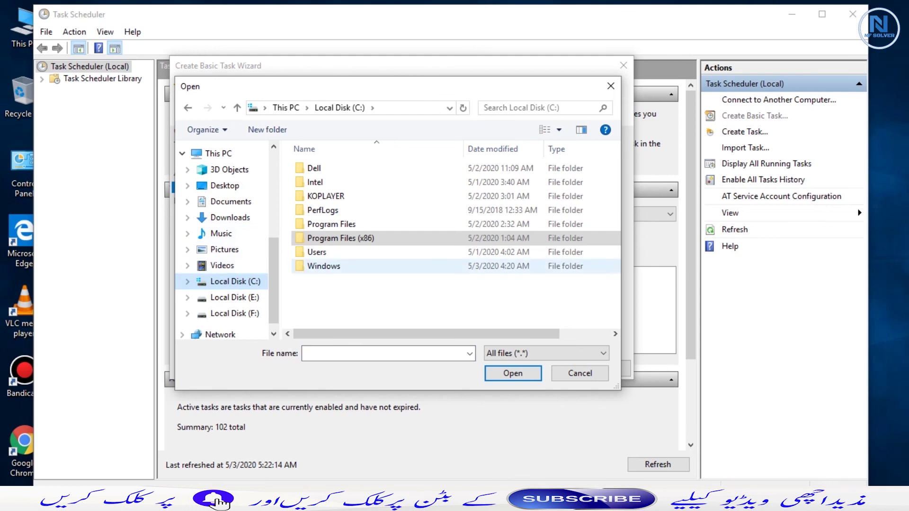
double_click(324, 266)
scroll(324, 265, down, 15)
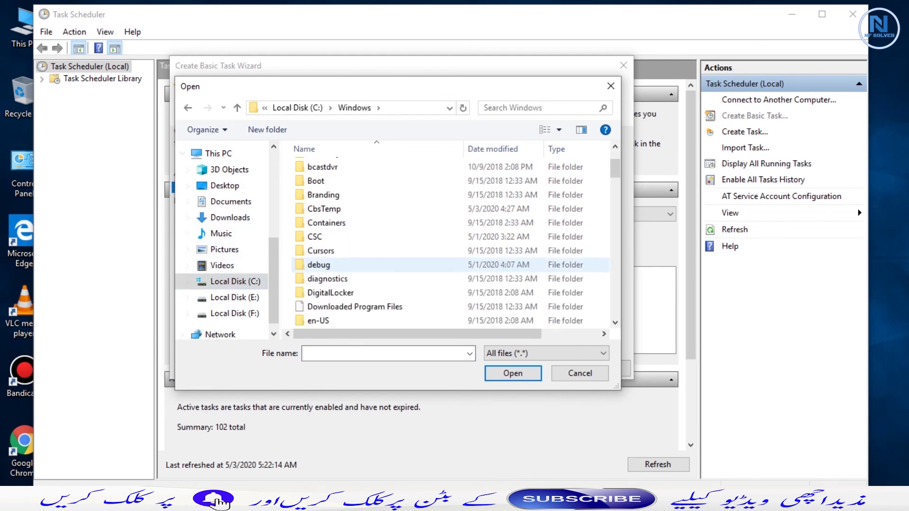
scroll(324, 265, down, 5)
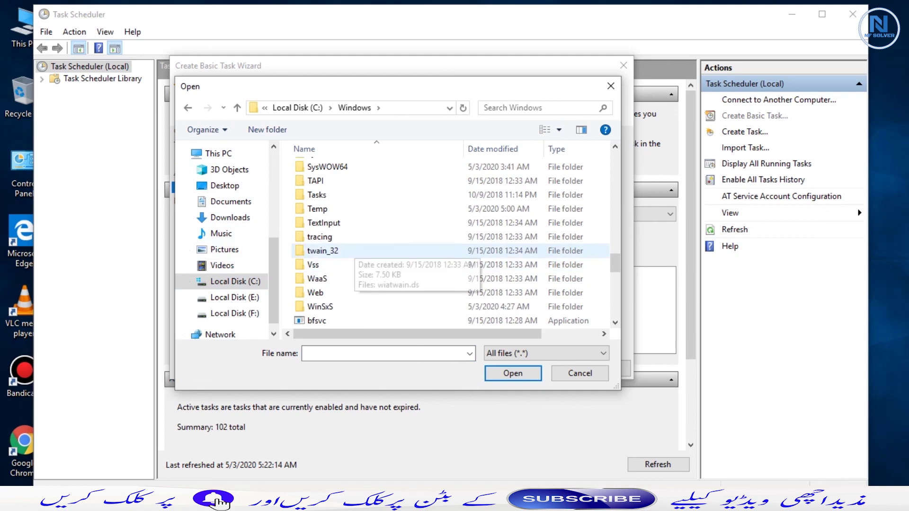
scroll(324, 265, up, 4)
scroll(324, 251, up, 1)
click(324, 251)
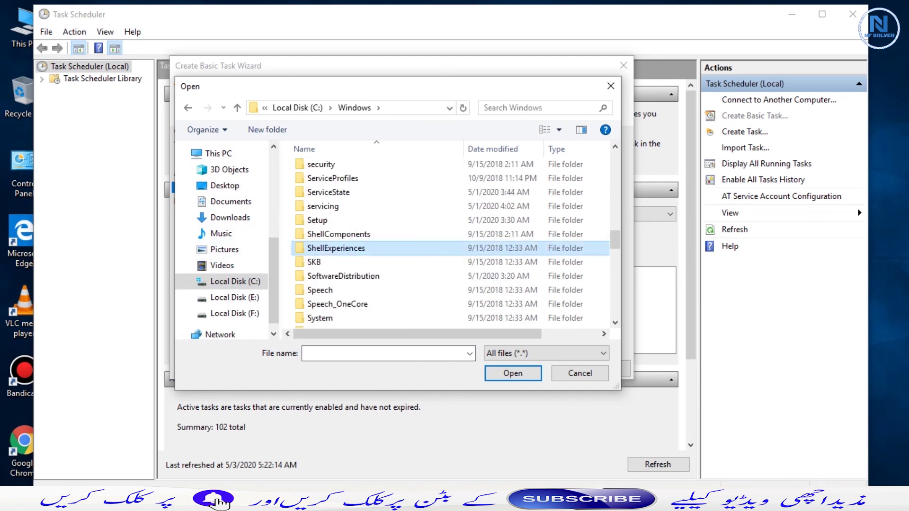
scroll(323, 251, down, 1)
click(324, 293)
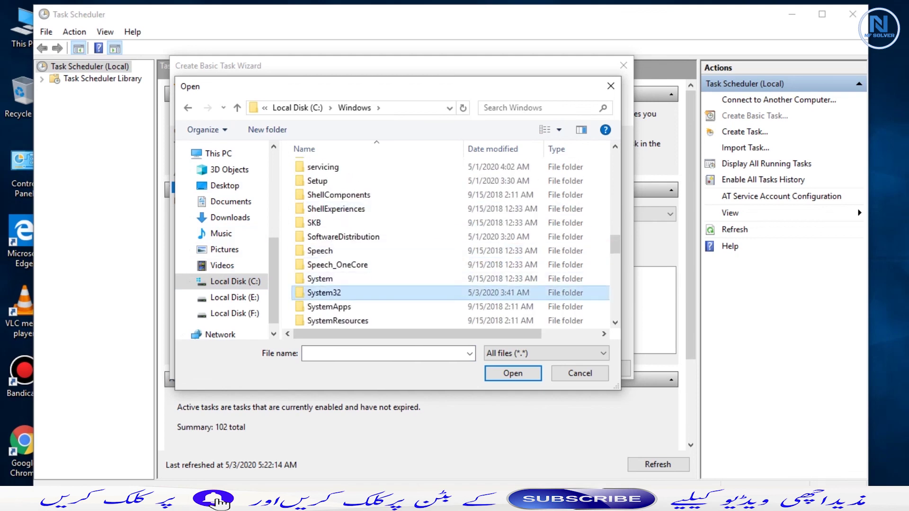
double_click(324, 292)
scroll(331, 307, down, 2)
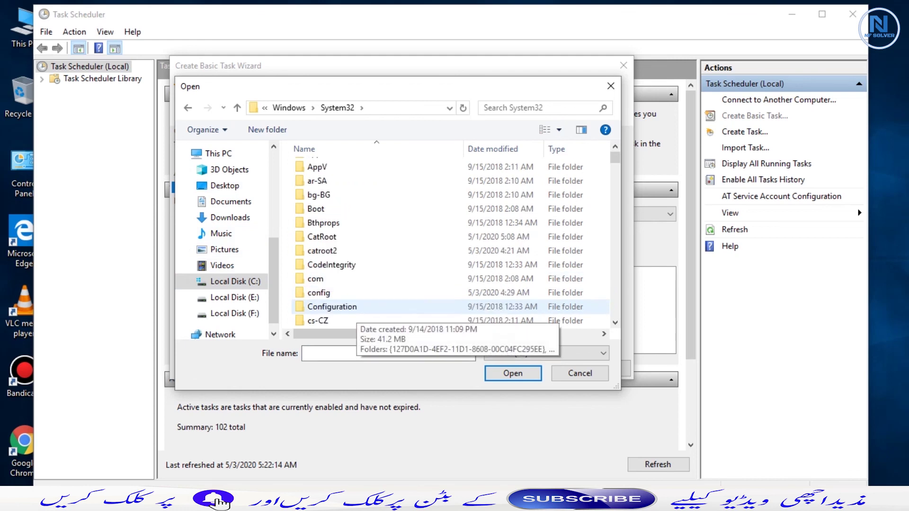
- Choose shutdown.exe from System32 as the program the task starts
click(331, 353)
text(shu)
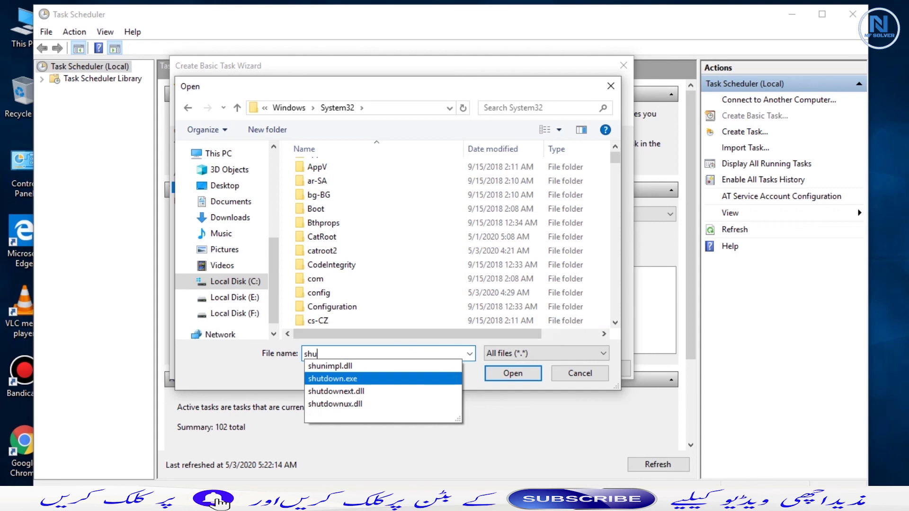
click(333, 379)
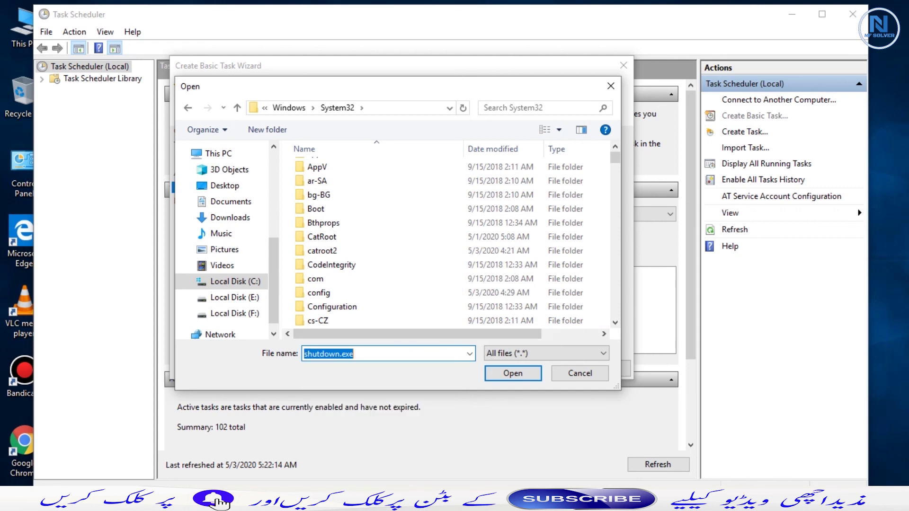
click(513, 373)
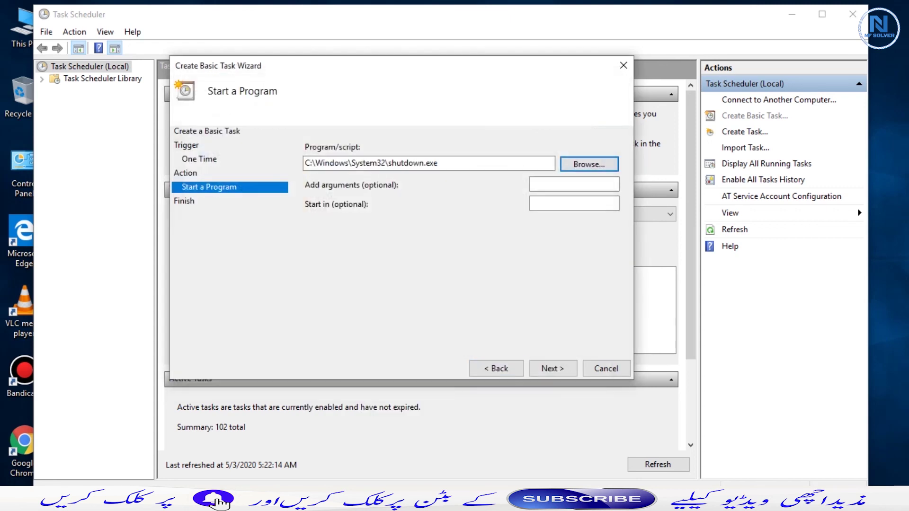
key(shift+Left)
key(shift+Left)
key(shift+Left)
key(shift+Left)
key(shift+Left)
key(shift+Left)
key(shift+Left)
key(shift+Left)
key(shift+Left)
key(shift+Left)
key(shift+Left)
key(shift+Left)
key(shift+Left)
key(shift+Left)
key(shift+Left)
key(shift+Left)
key(shift+Left)
key(shift+Left)
key(shift+Left)
key(shift+Left)
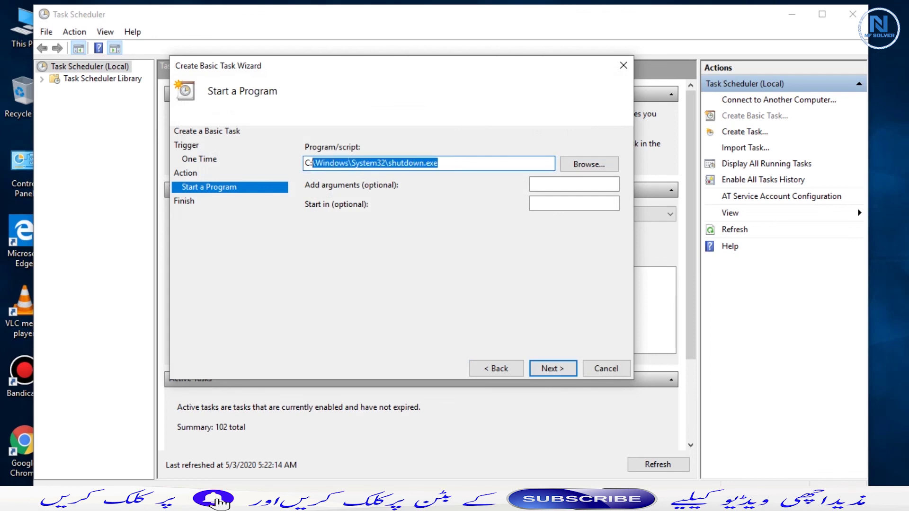
- Set the arguments for shutdown.exe to "-s -t 0"
click(568, 184)
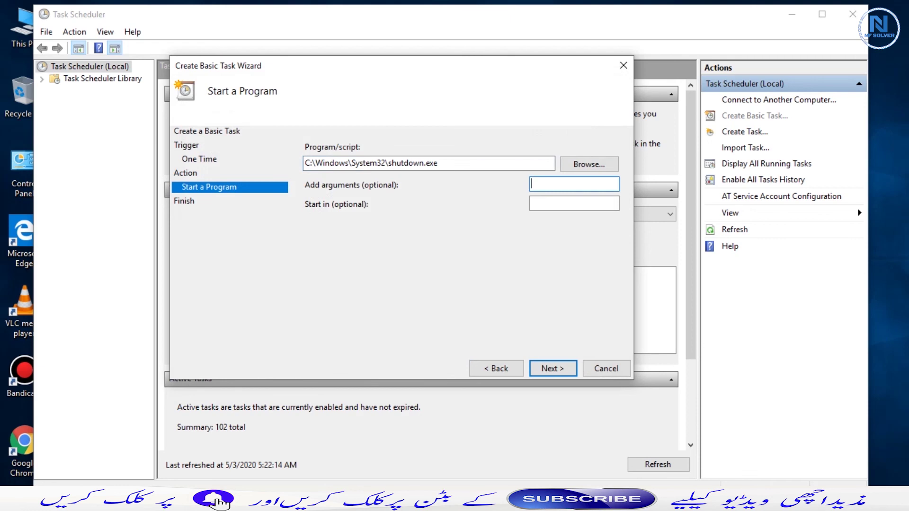
text(-s)
text( -t)
text( 30)
text(0)
key(shift+Left)
key(shift+Left)
key(shift+Left)
text(60)
key(shift+Left)
key(shift+Left)
text(0)
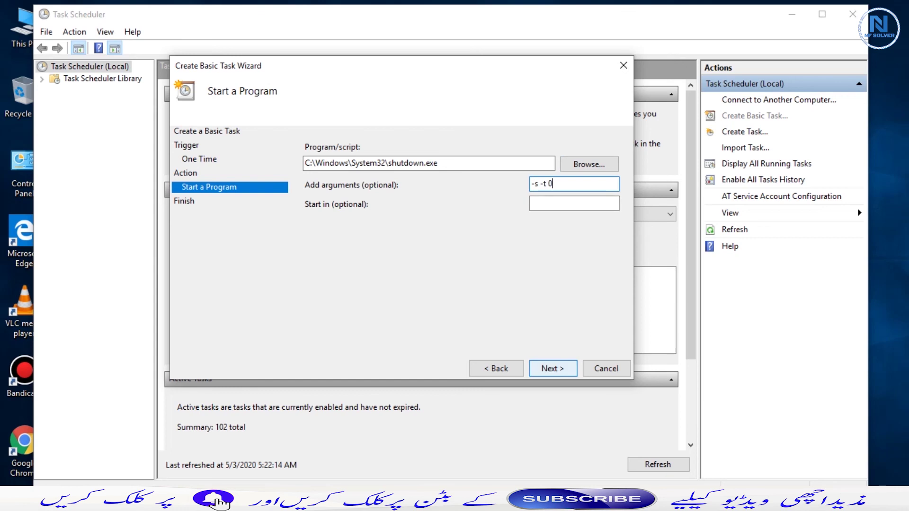
- Continue to the summary and try to create the task under the name Auto shutdown
click(553, 369)
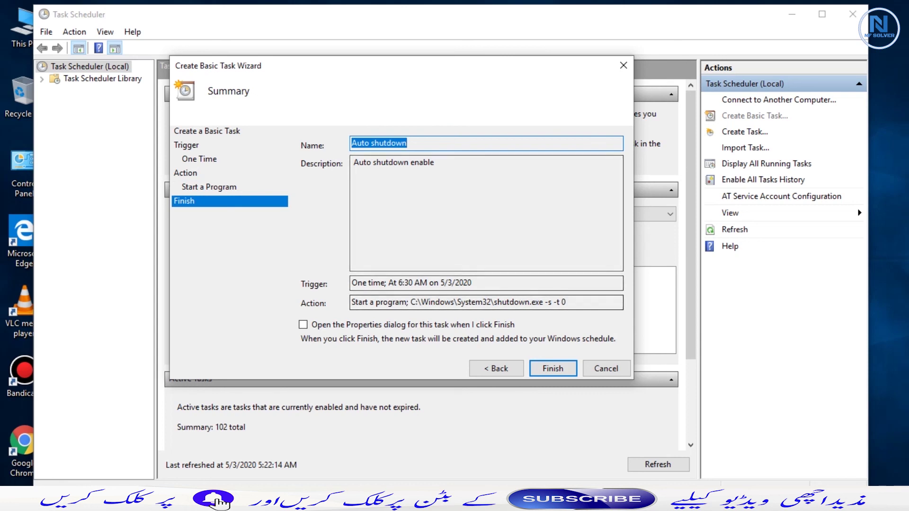
click(553, 369)
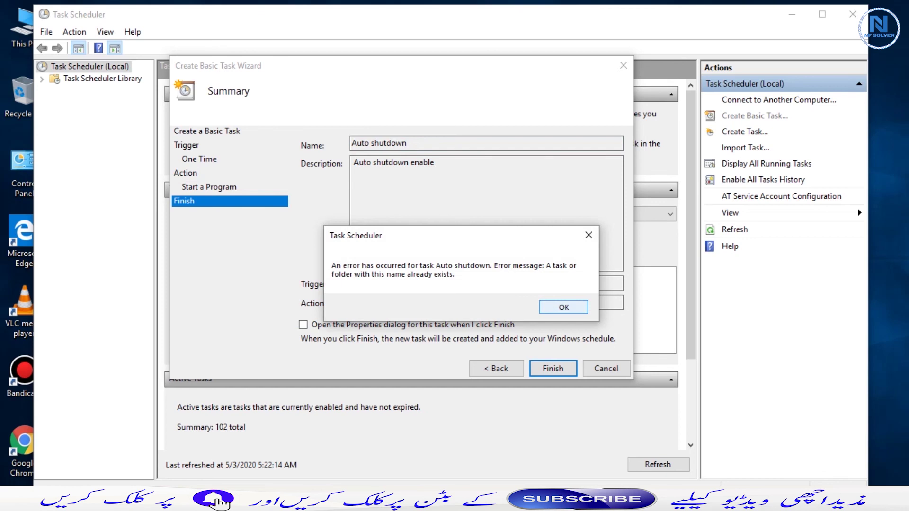
key(Return)
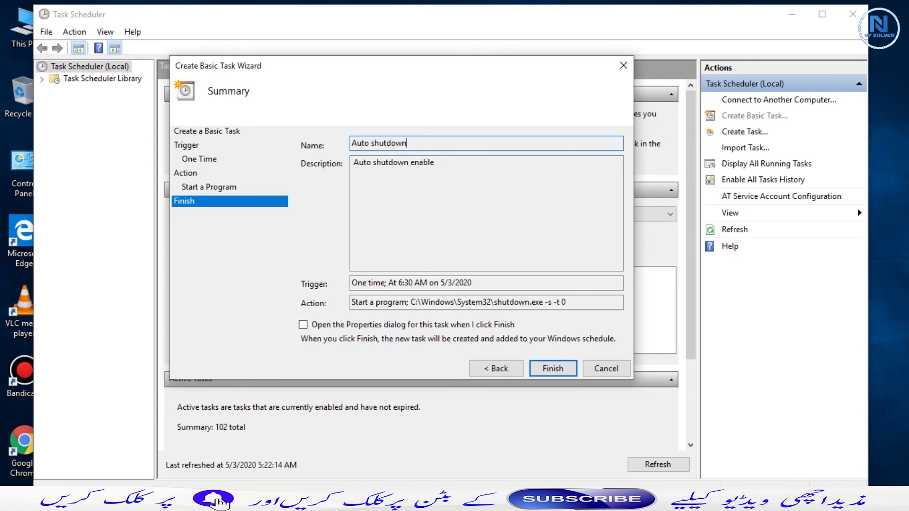
- Return to the first page of the wizard and rename the task Auto shutdown1
key(alt+b)
key(alt+b)
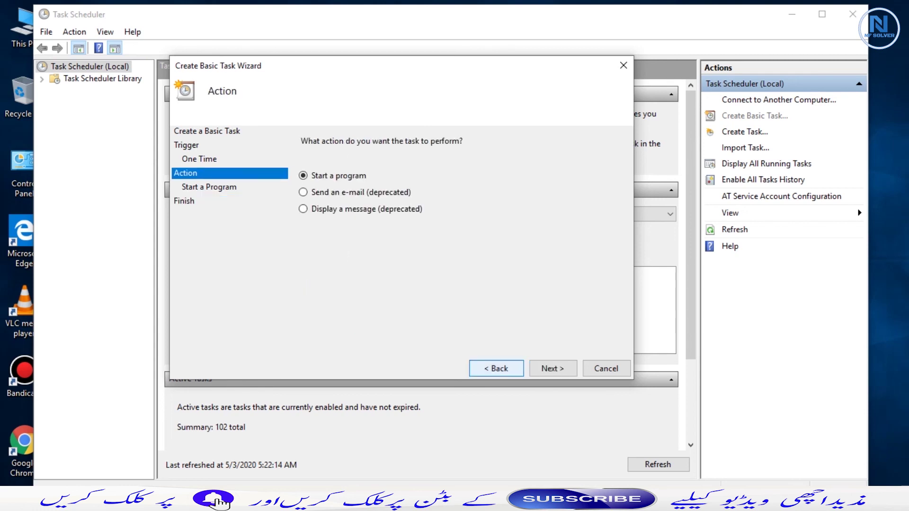
key(alt+b)
key(alt+b)
key(alt+b)
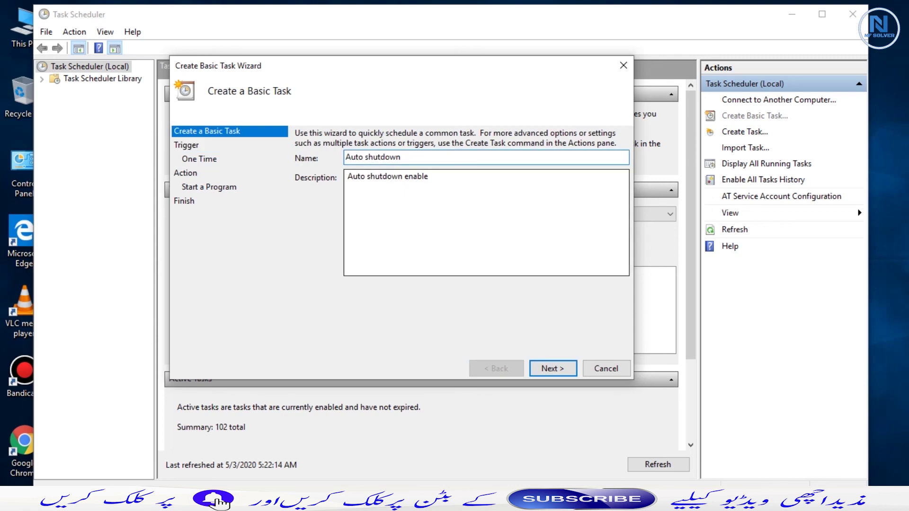
text(1)
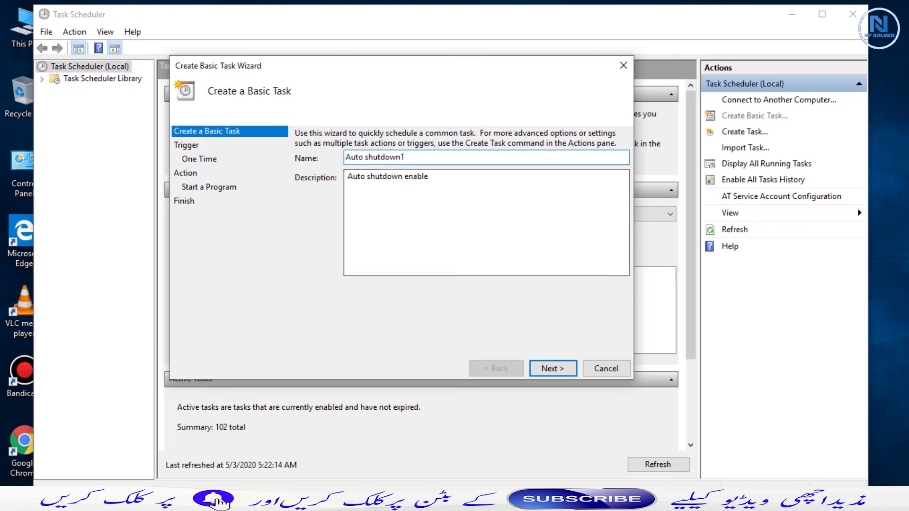
- Continue through the wizard with the trigger and action settings as they are and finish creating the task
key(Return)
key(Return)
key(Return)
key(Return)
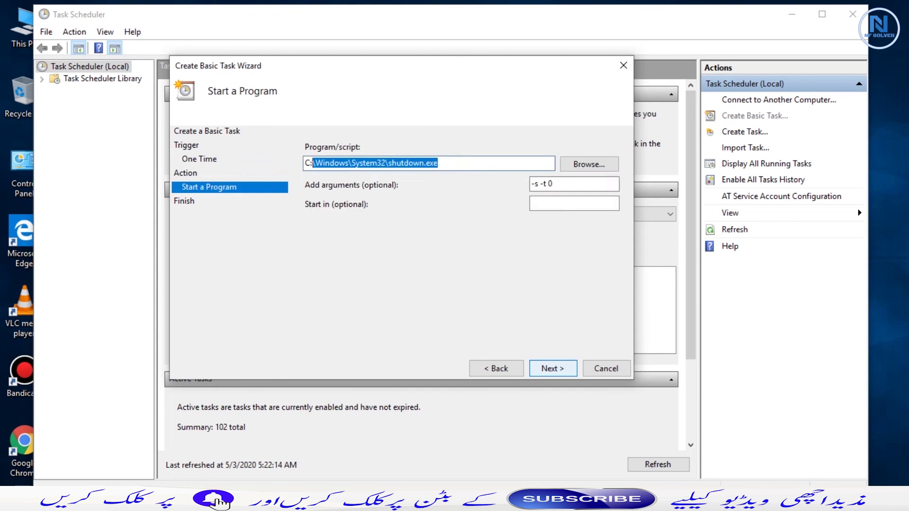
key(Return)
key(Return)
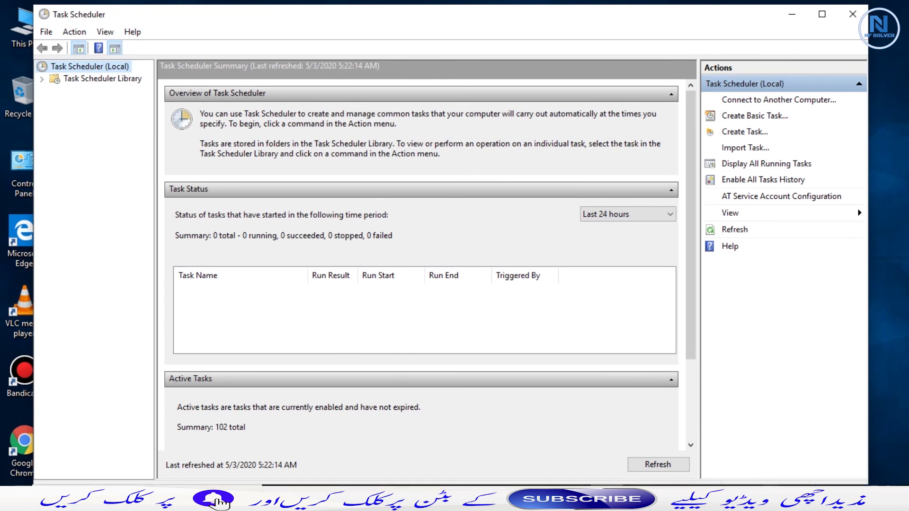
- Open the Task Scheduler Library and inspect the details of the auto shutdown and Auto shutdown1 tasks
mouse_move(881, 499)
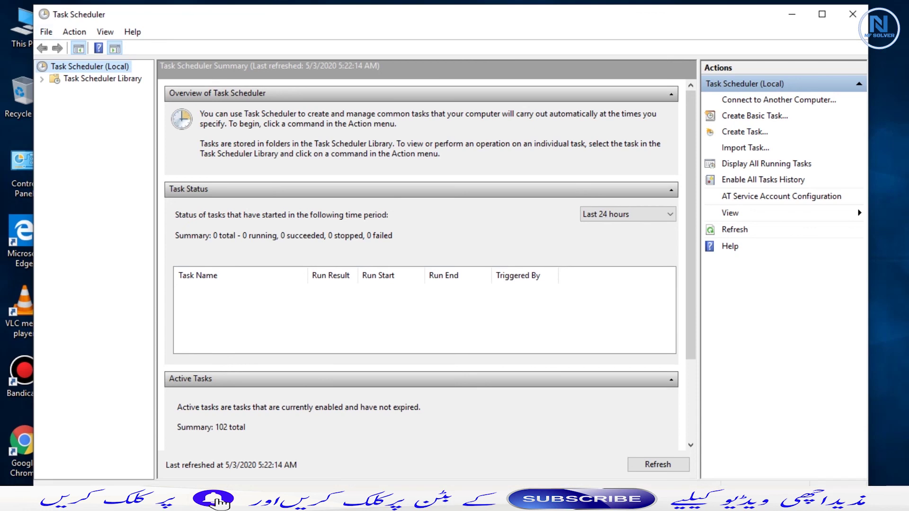
click(102, 78)
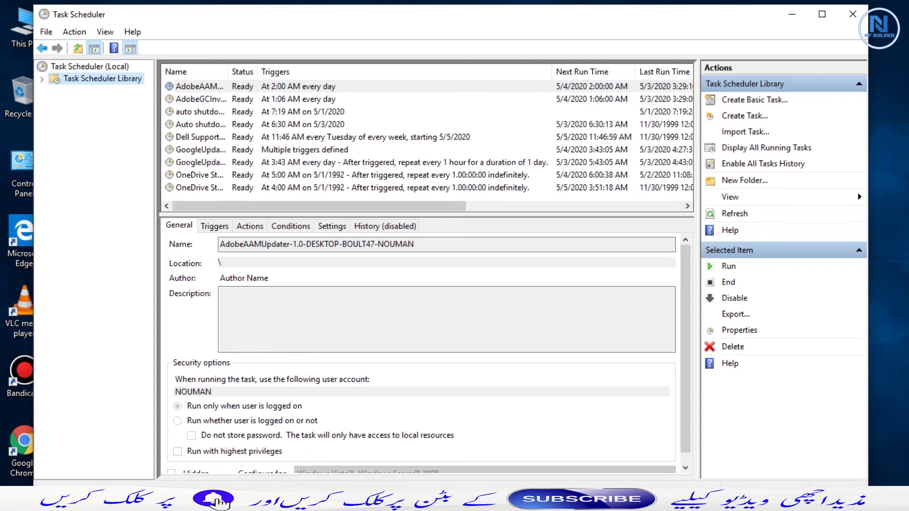
click(196, 112)
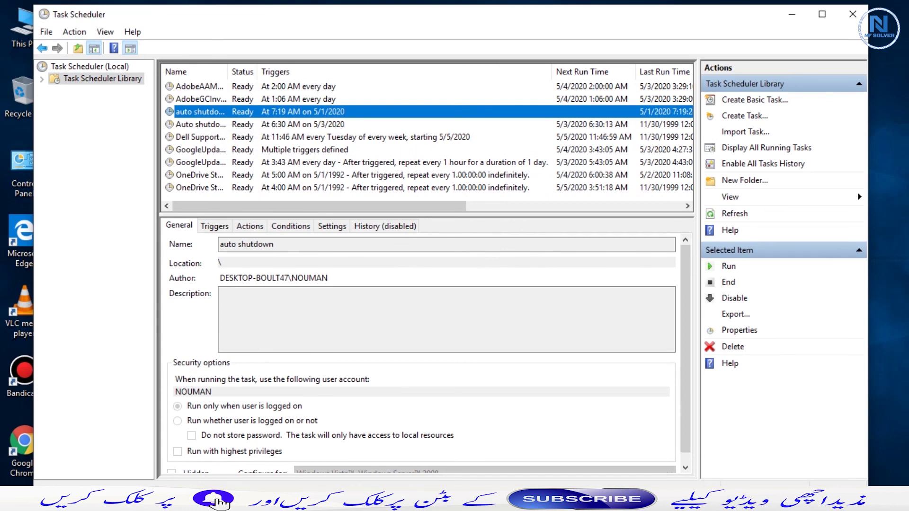
click(197, 125)
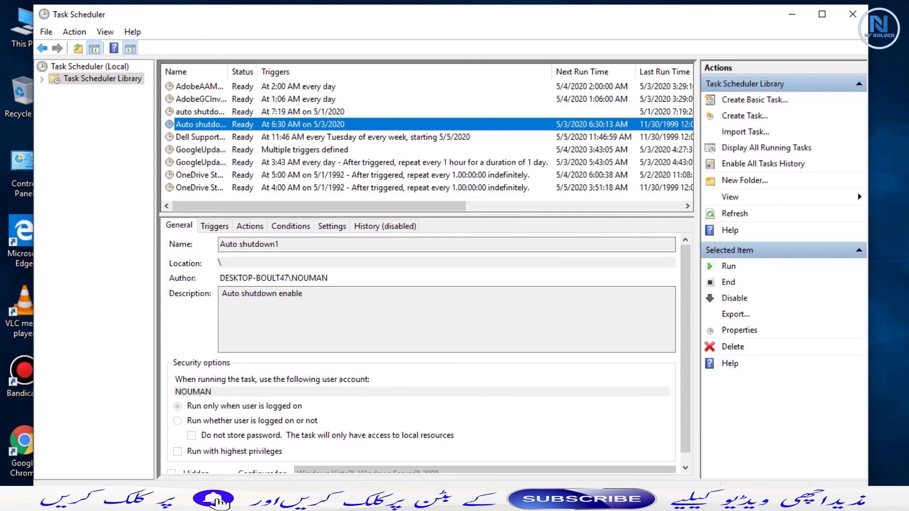
- Disable the Auto shutdown1 task and the older auto shutdown task in the library
right_click(203, 126)
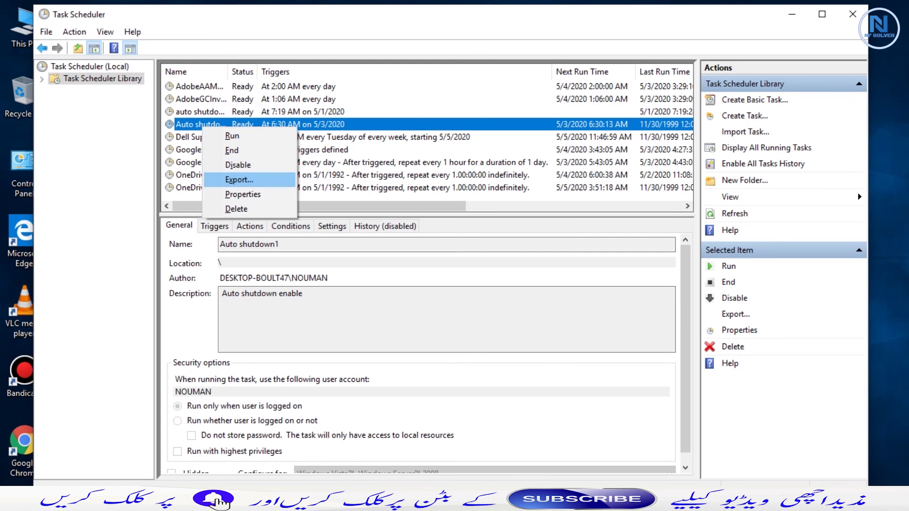
click(238, 164)
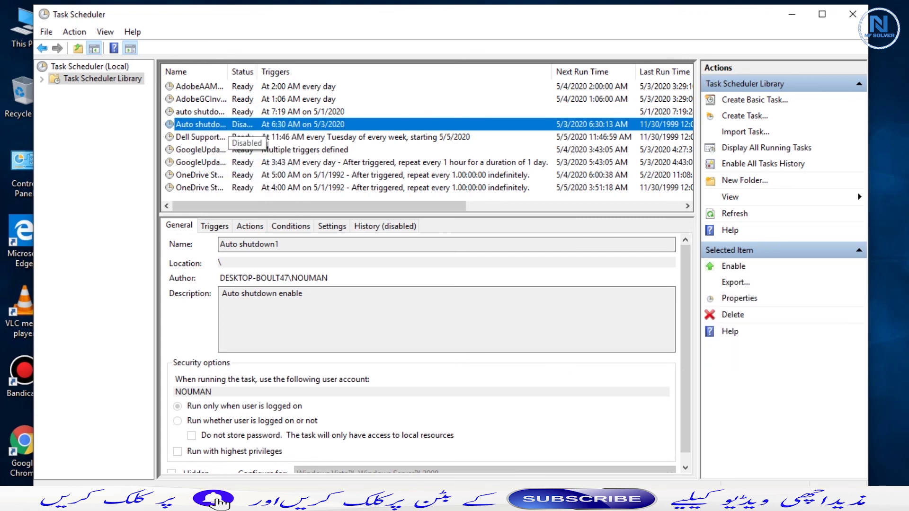
right_click(210, 112)
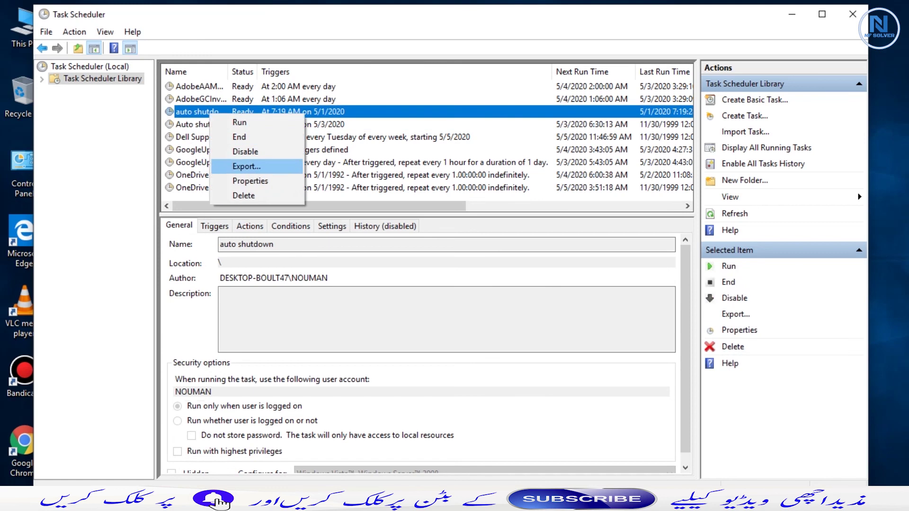
click(246, 152)
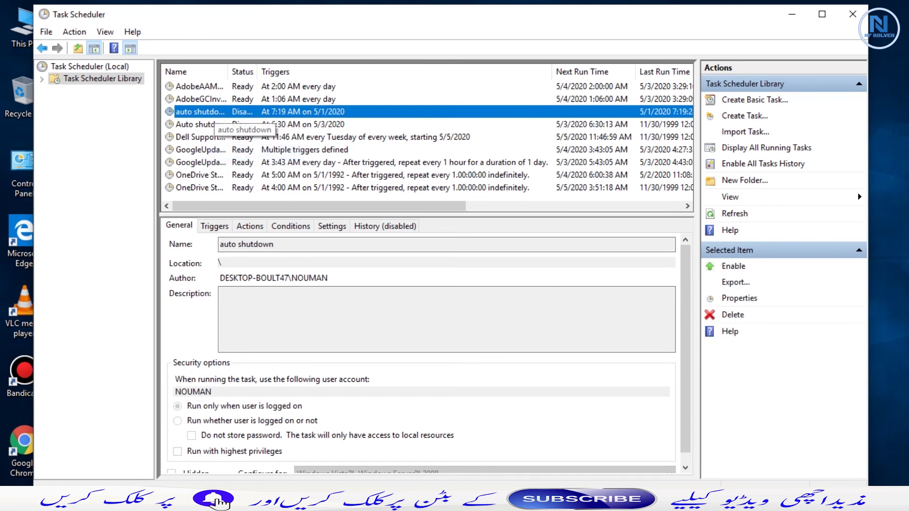
click(244, 125)
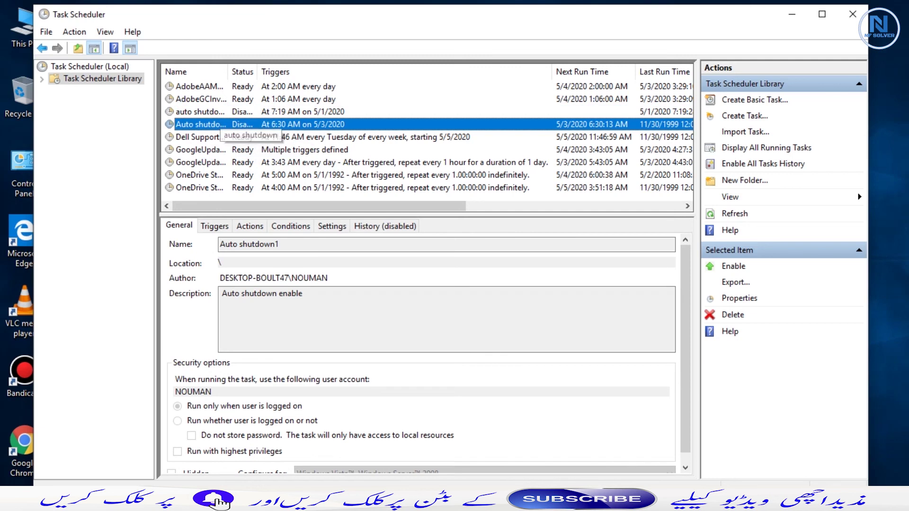
click(241, 112)
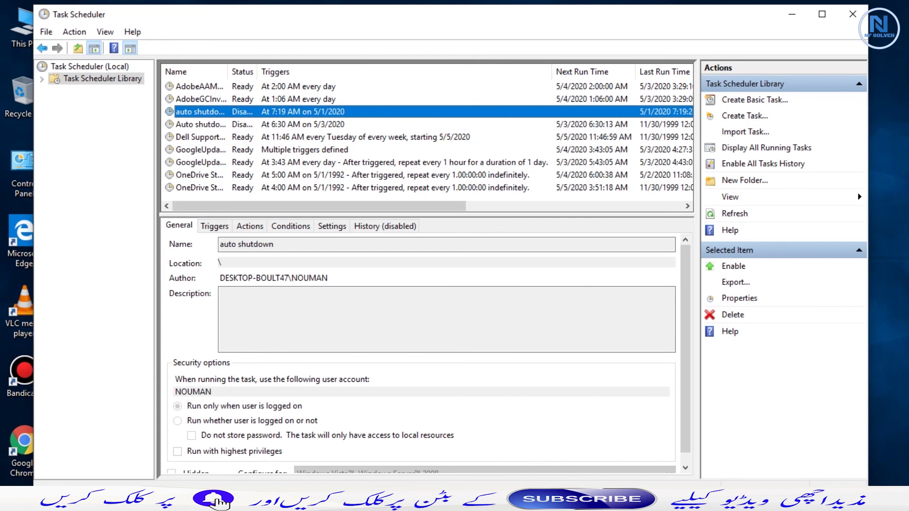
right_click(212, 113)
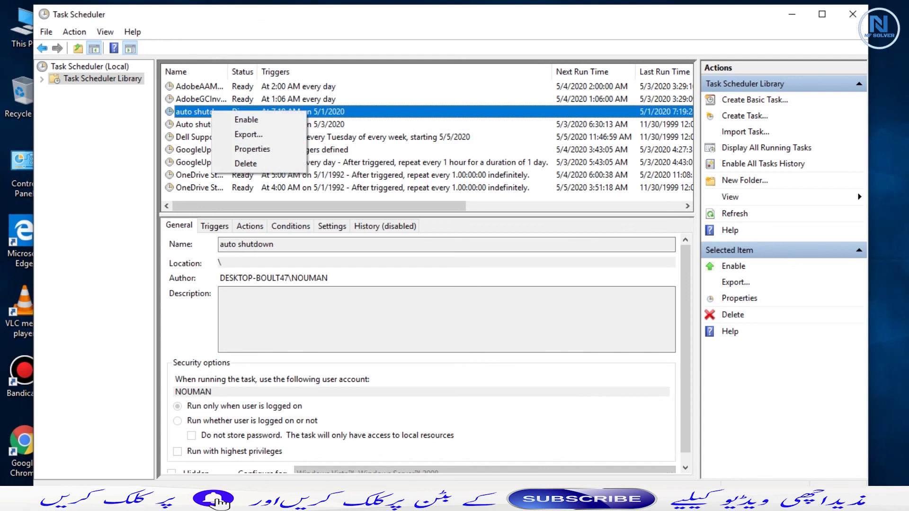
click(18, 97)
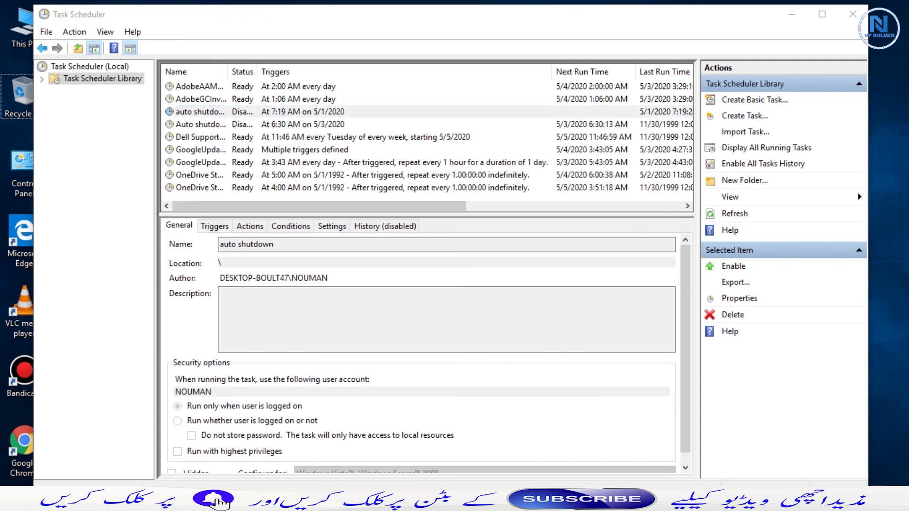